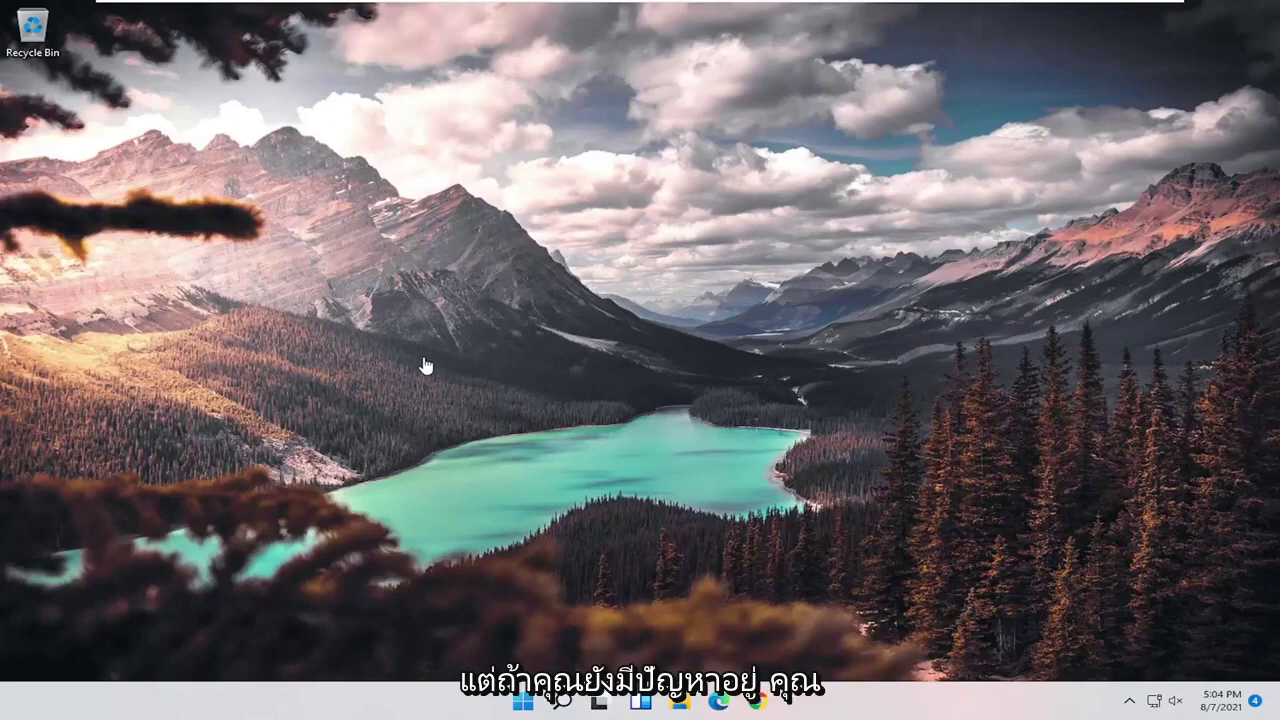
Open Device Manager from a 'device manager' search and expand Universal Serial Bus controllers to reach Generic USB Hub.
left_click(562, 700)
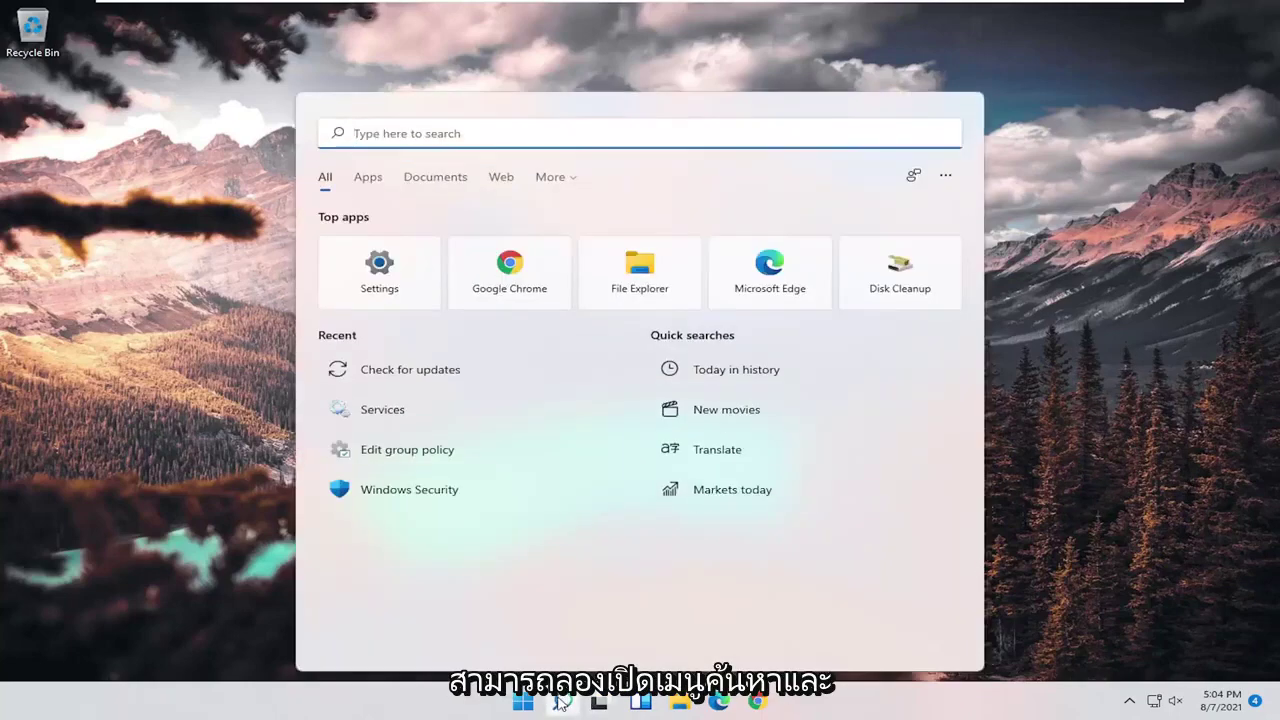
type("device manage")
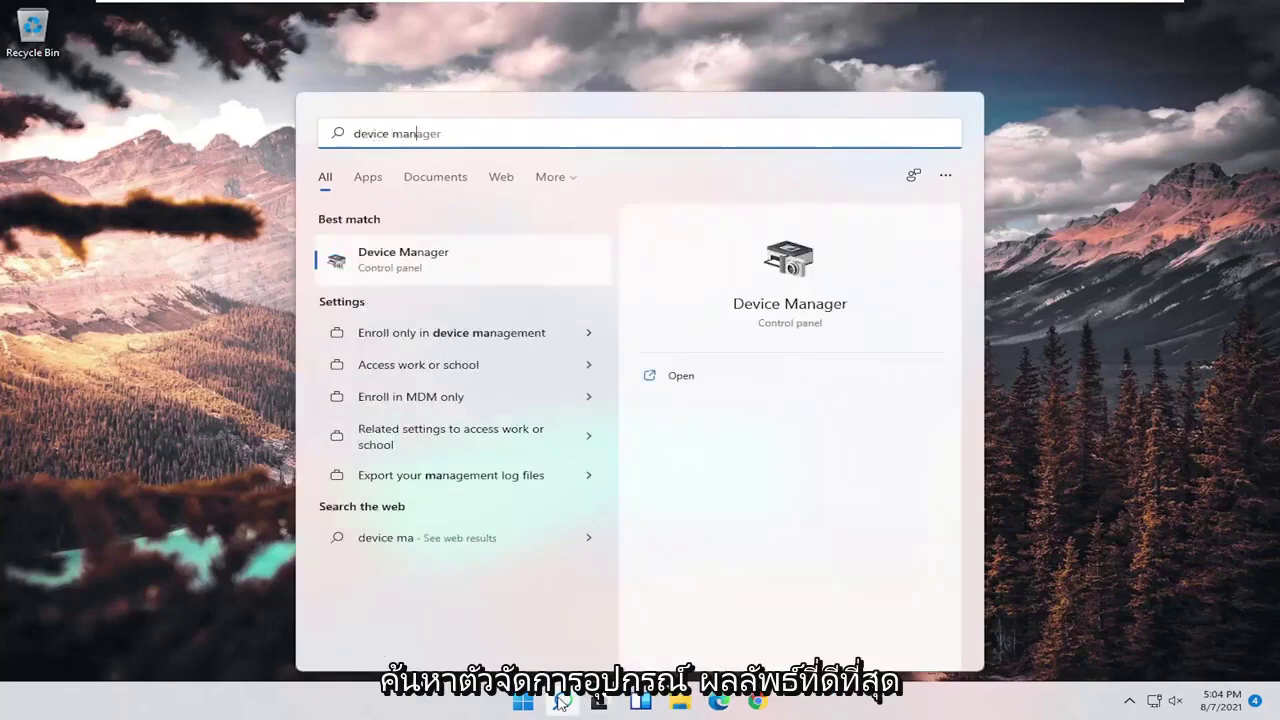
type("r")
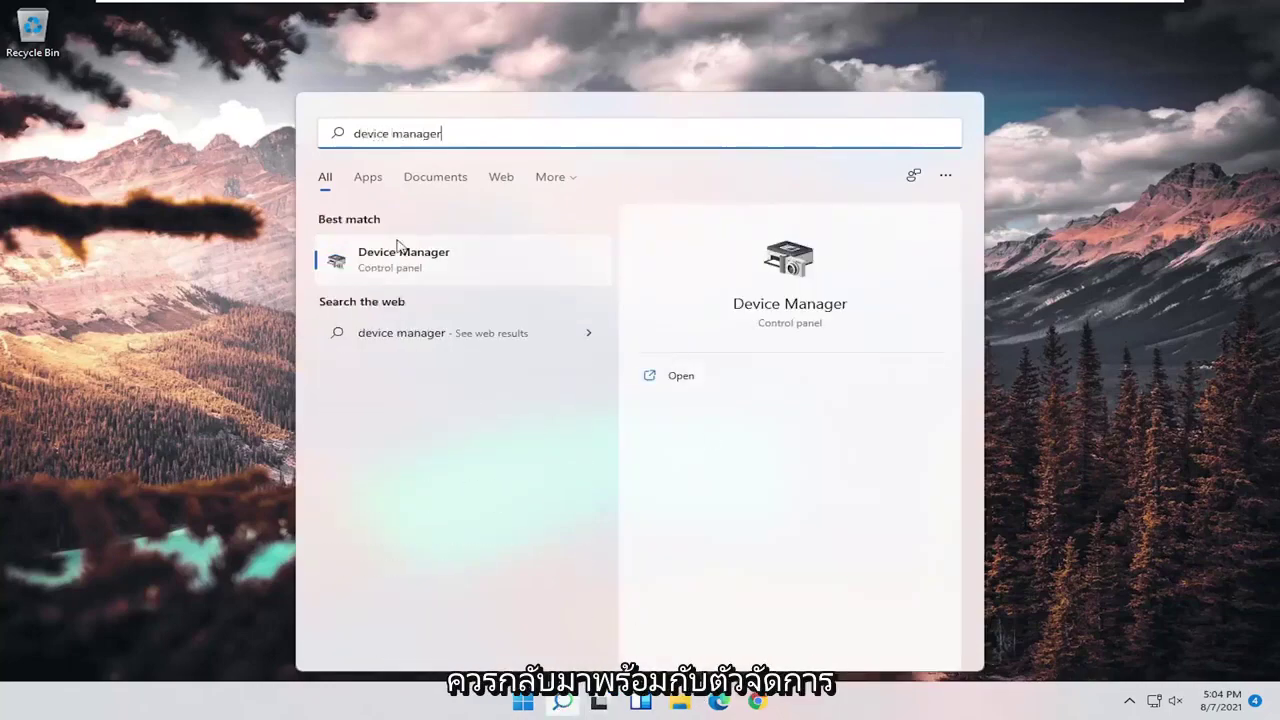
left_click(410, 263)
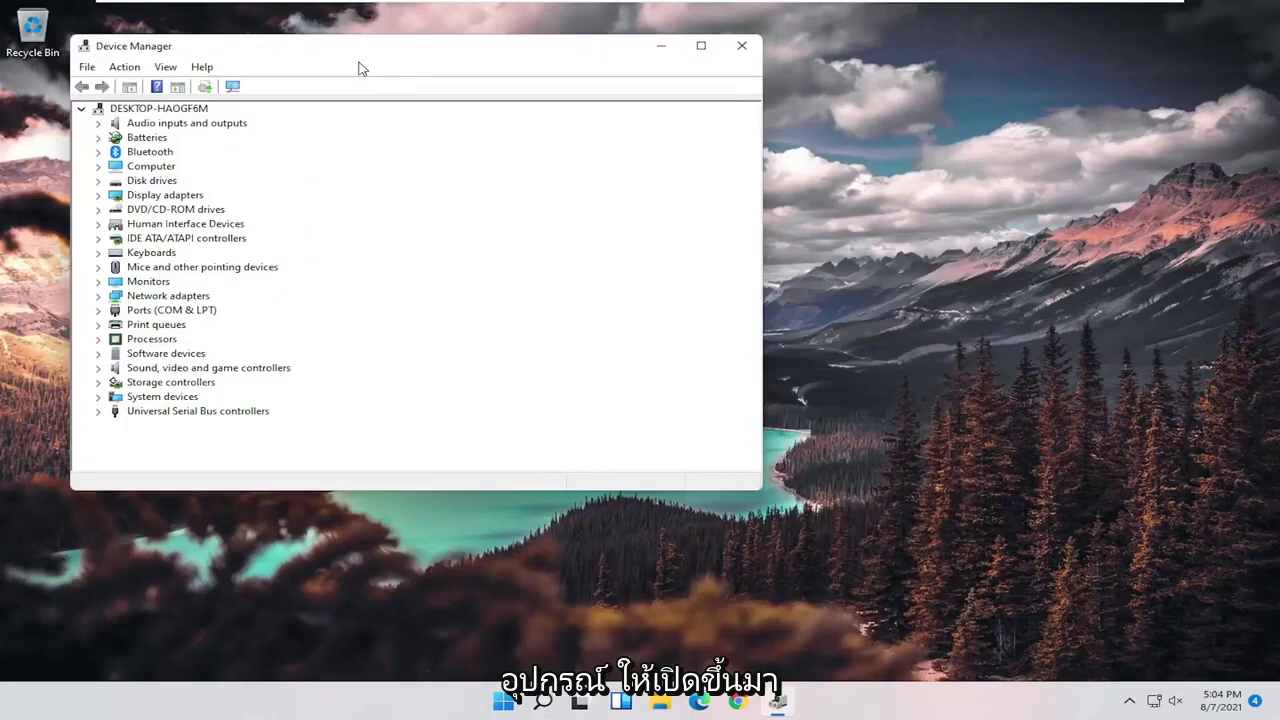
left_click_drag(378, 55, 571, 92)
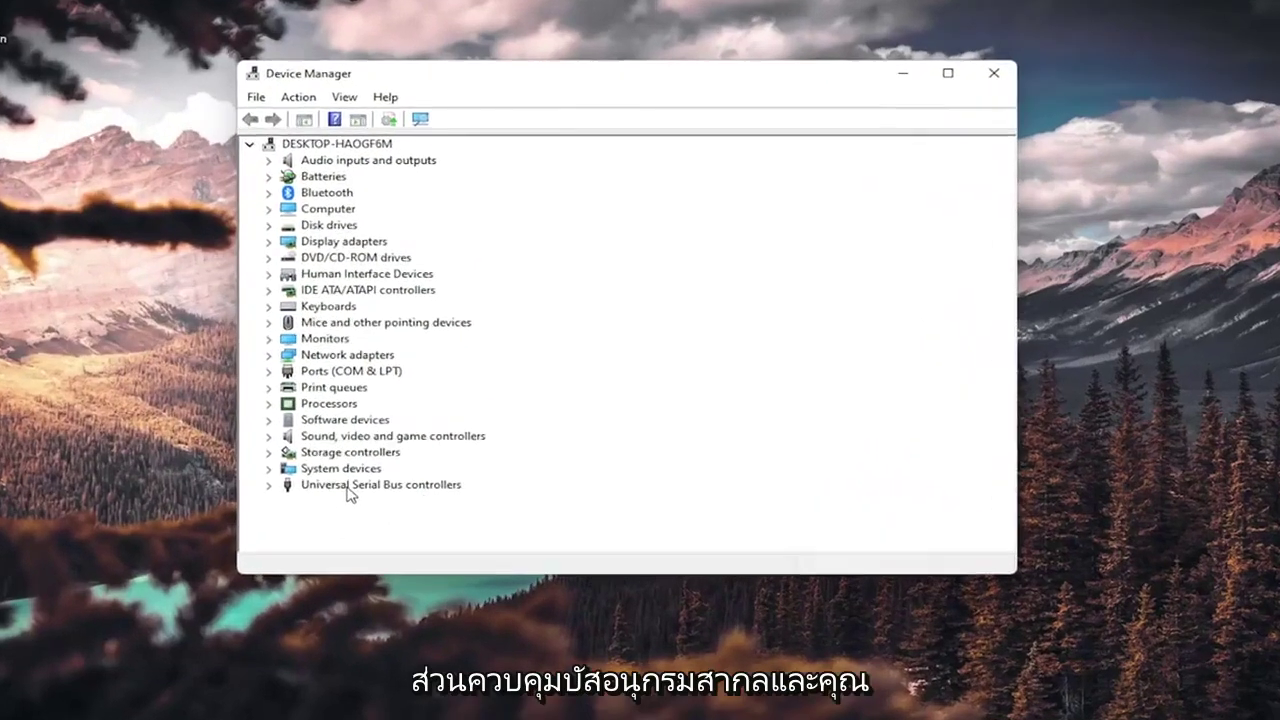
double_click(360, 450)
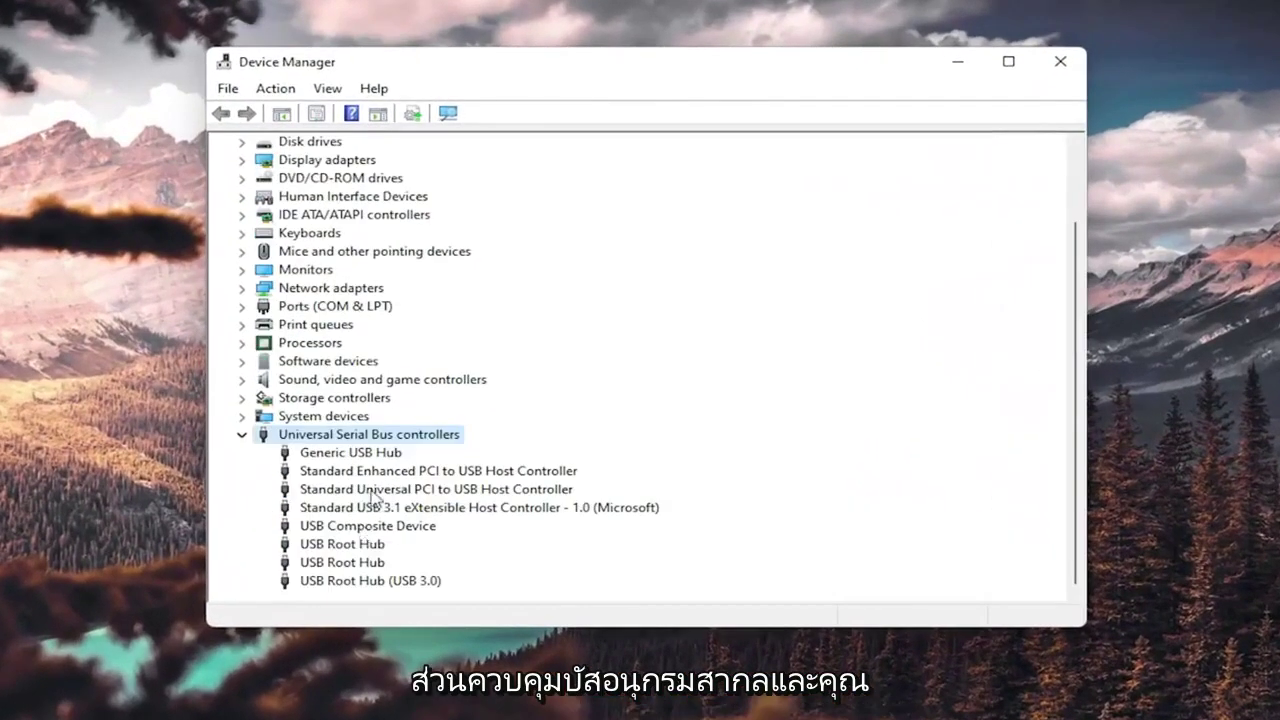
right_click(329, 456)
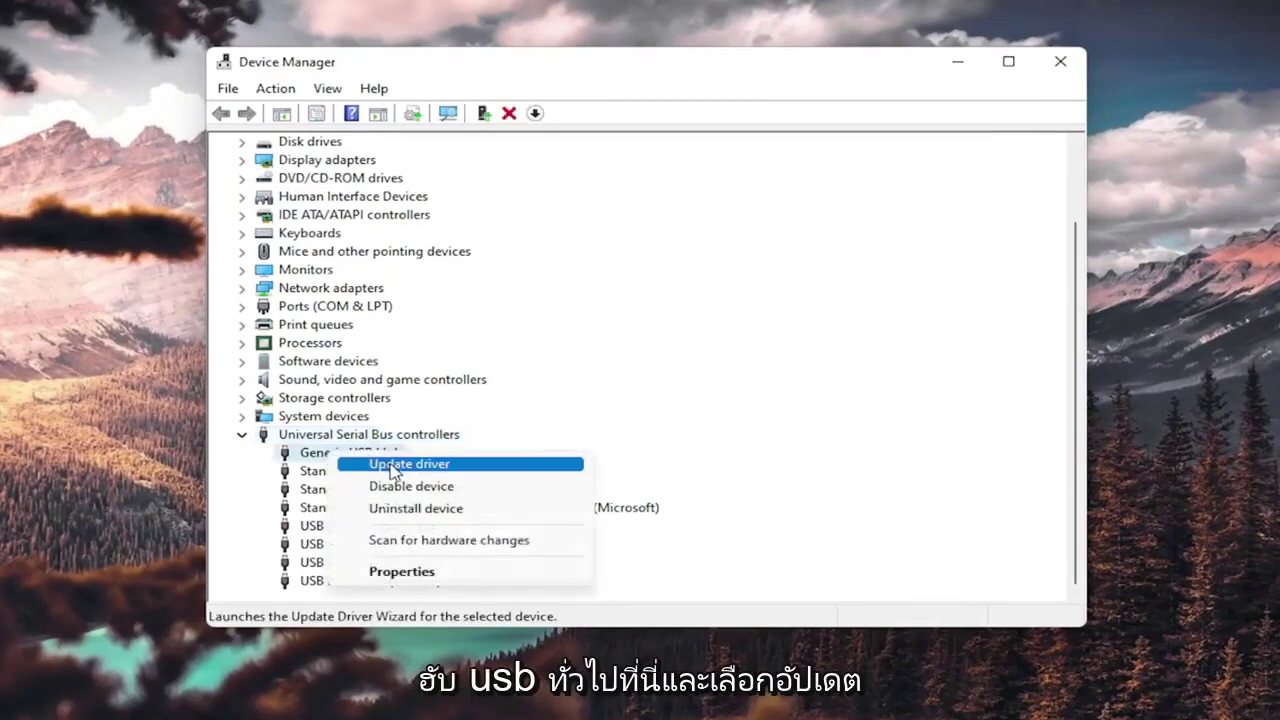
Update the Generic USB Hub driver by picking the Generic USB Hub model from the compatible-drivers list.
left_click(382, 464)
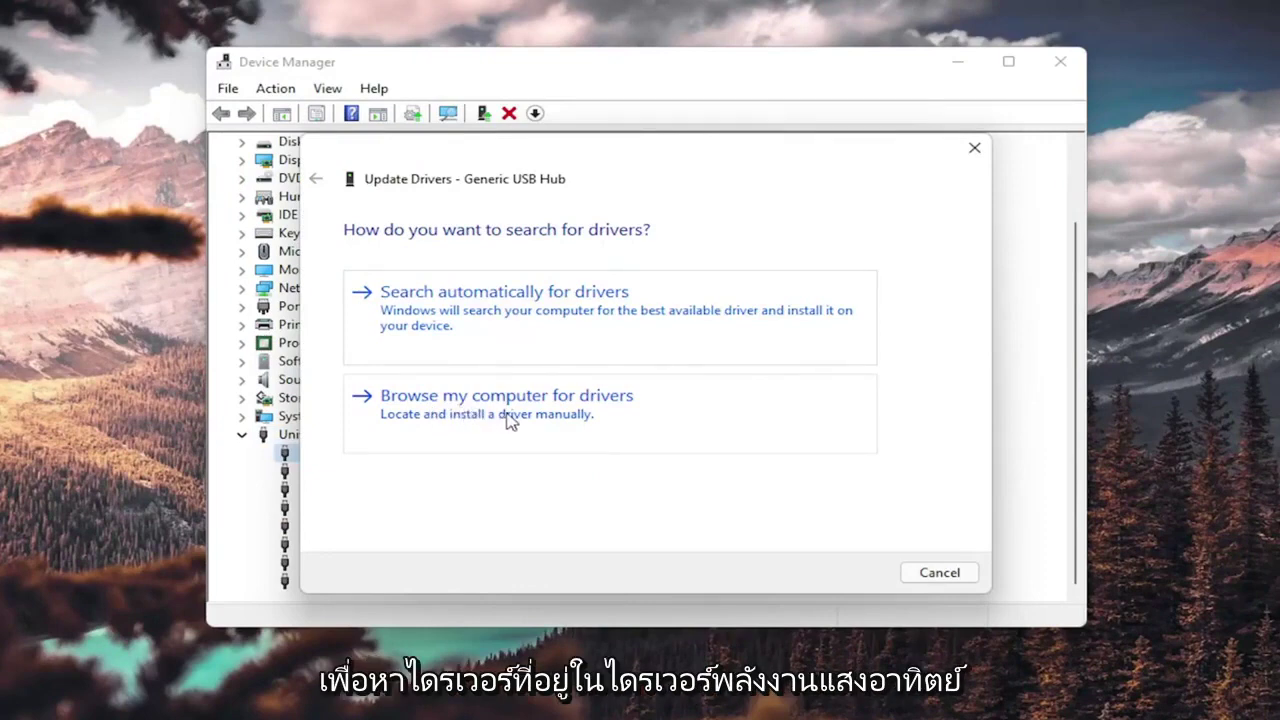
left_click(567, 418)
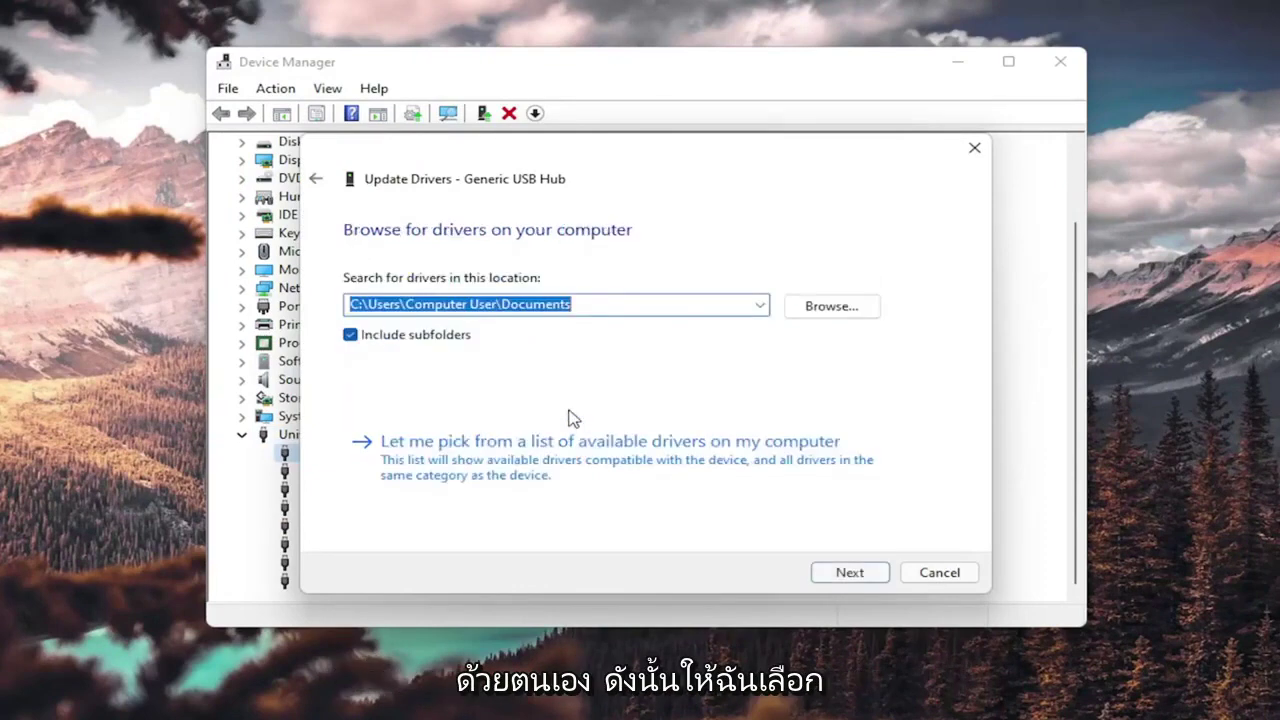
left_click(451, 459)
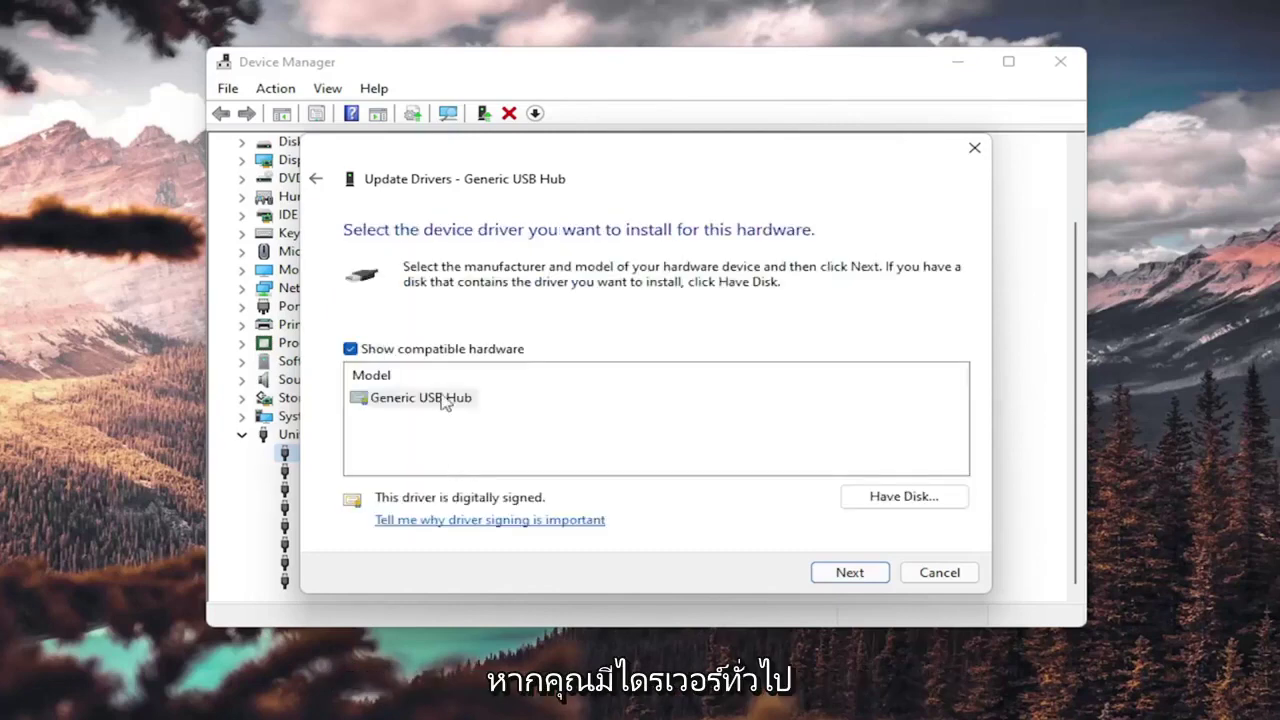
left_click(416, 400)
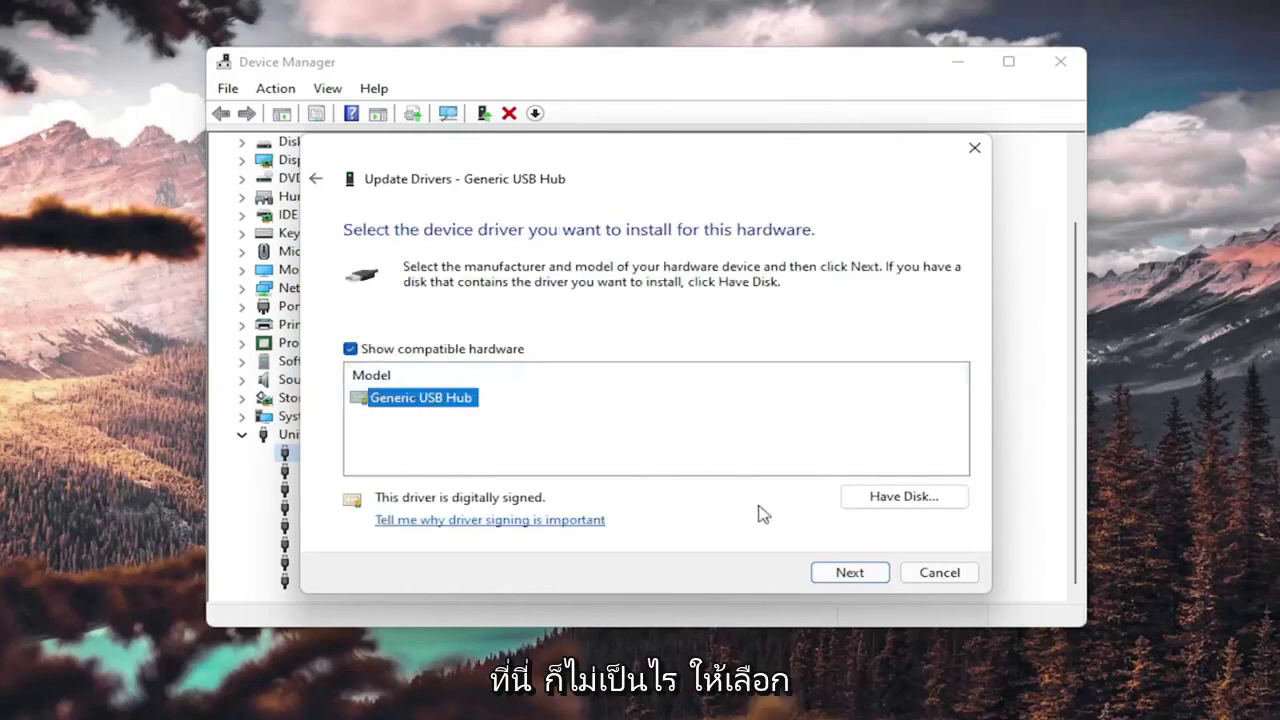
left_click(838, 572)
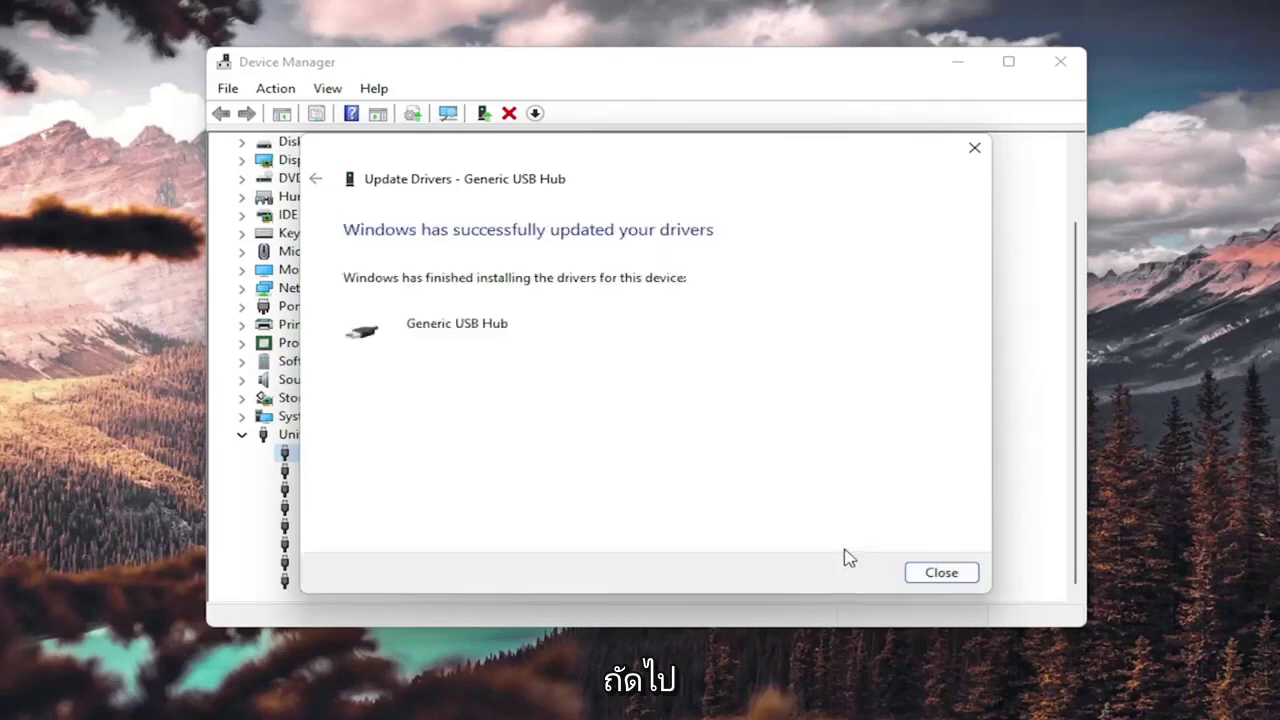
Close the update wizard, then choose Uninstall device for Generic USB Hub and confirm the warning.
left_click(958, 574)
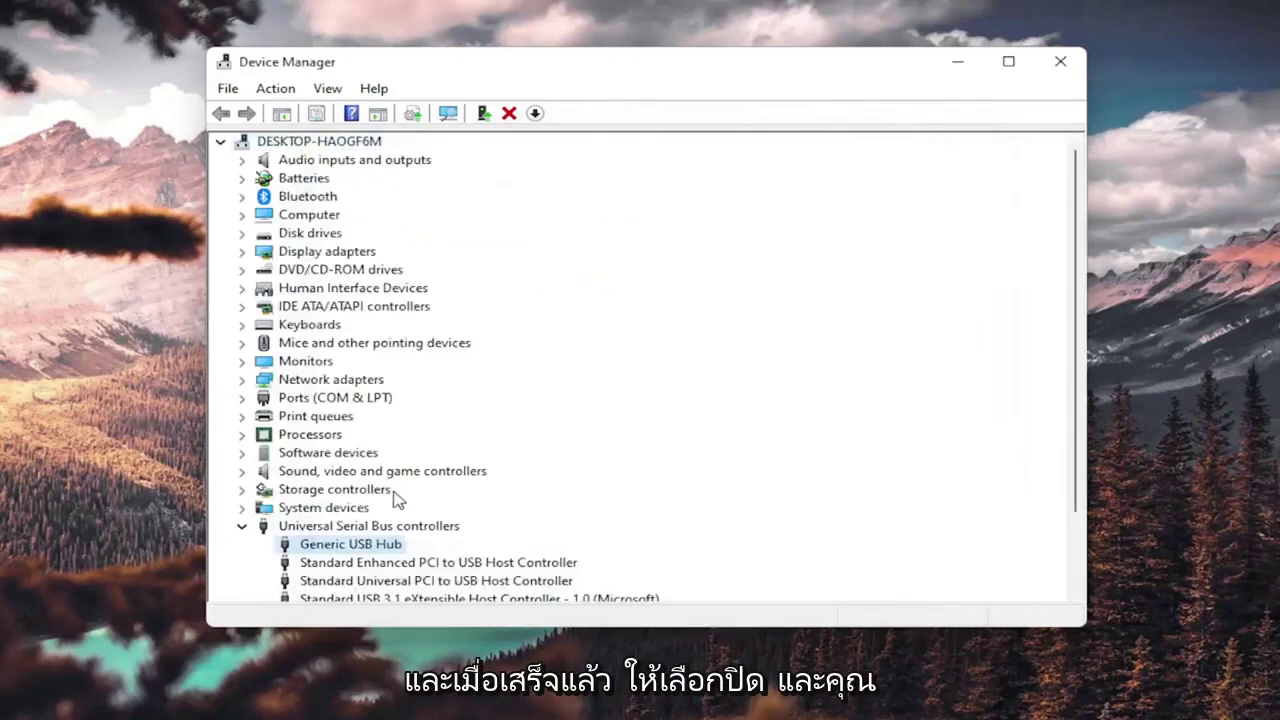
scroll(394, 540, "down", 2)
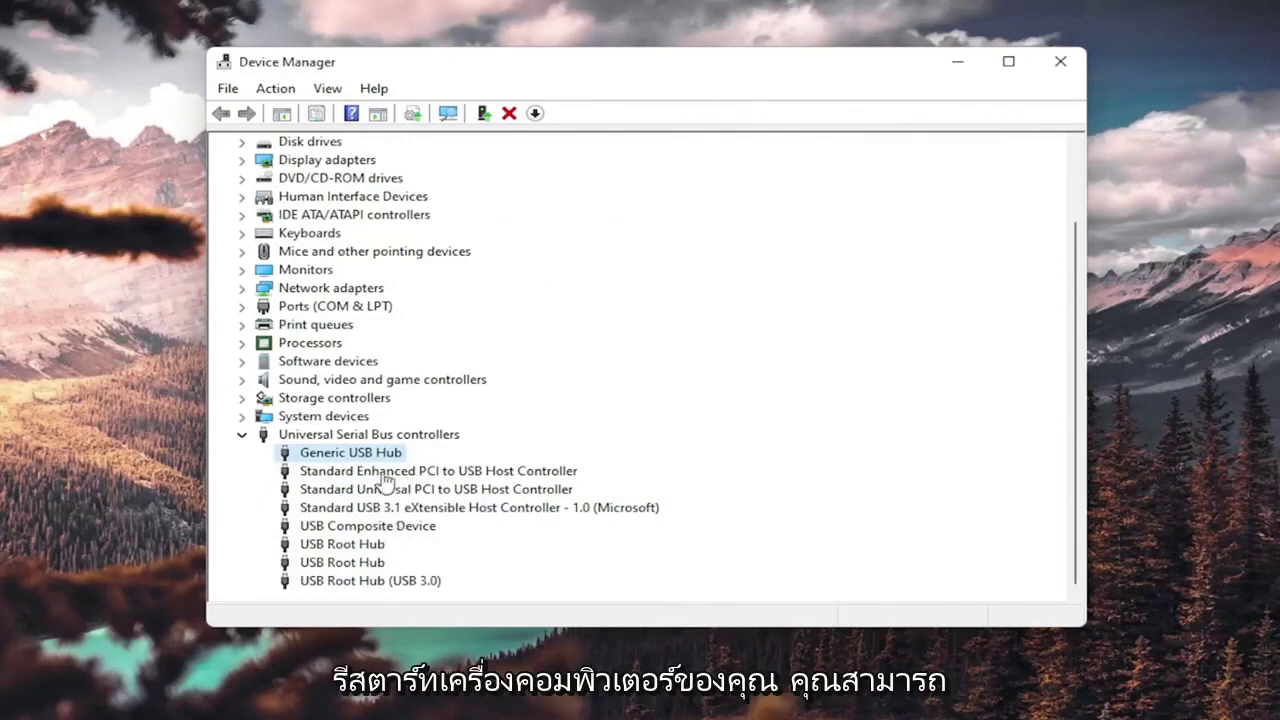
right_click(355, 456)
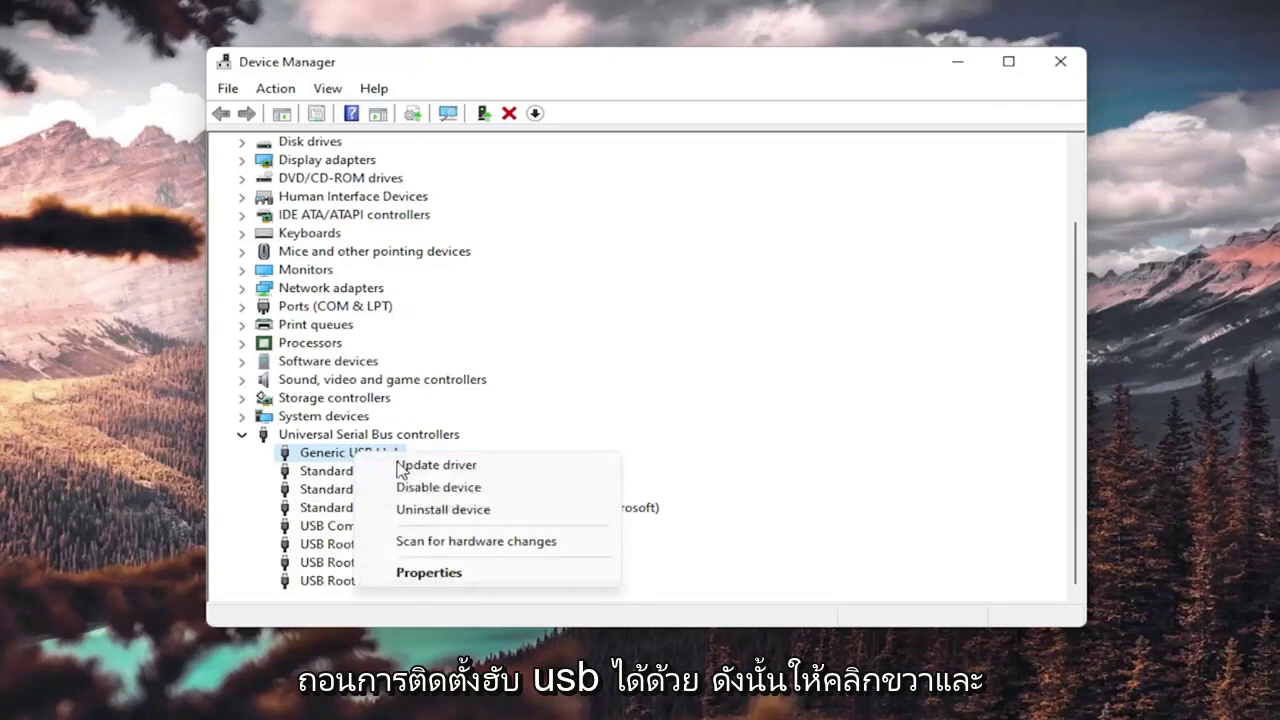
left_click(443, 509)
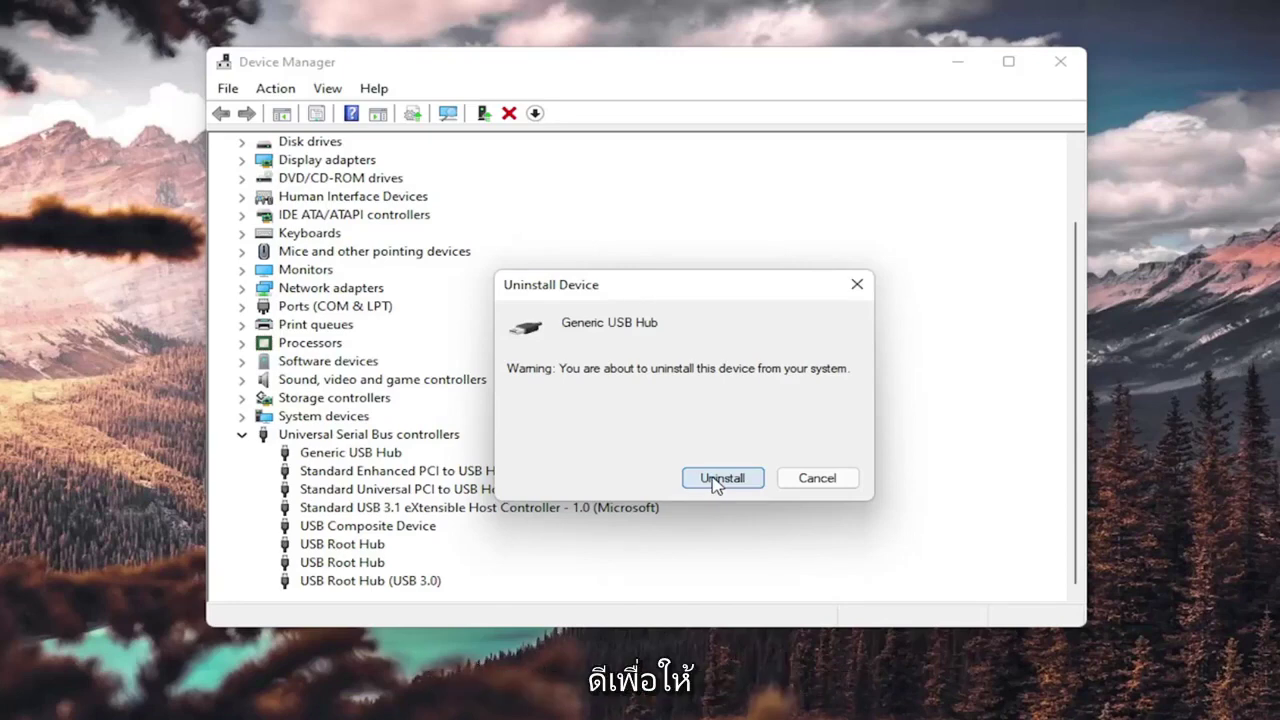
left_click(818, 477)
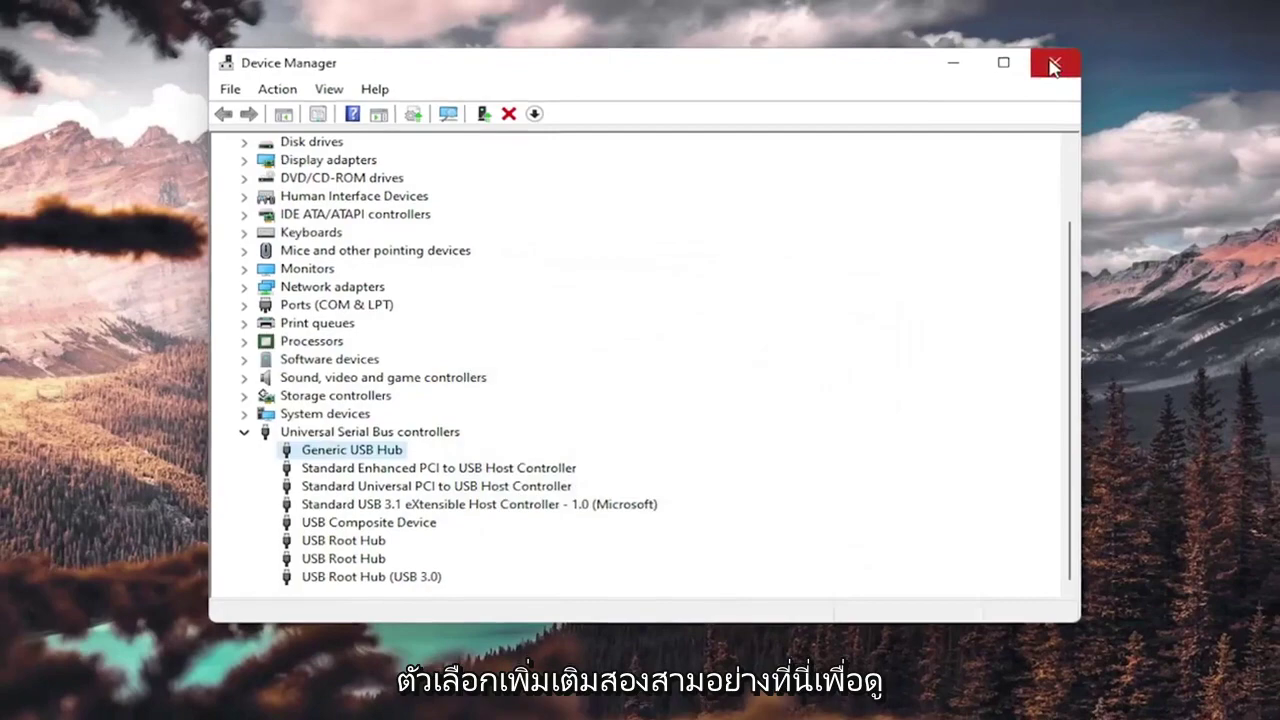
Close Device Manager and run Command Prompt as administrator from a 'cmd' search, accepting UAC.
left_click(1053, 67)
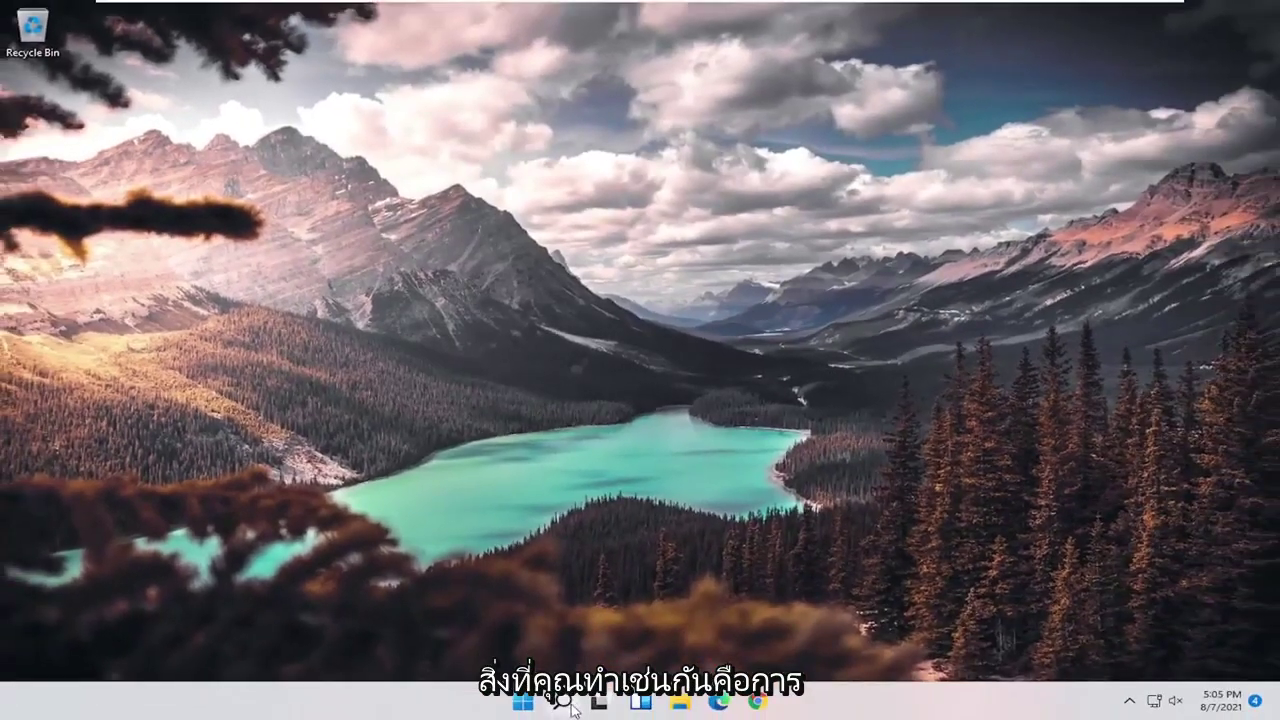
left_click(566, 703)
type("cmd")
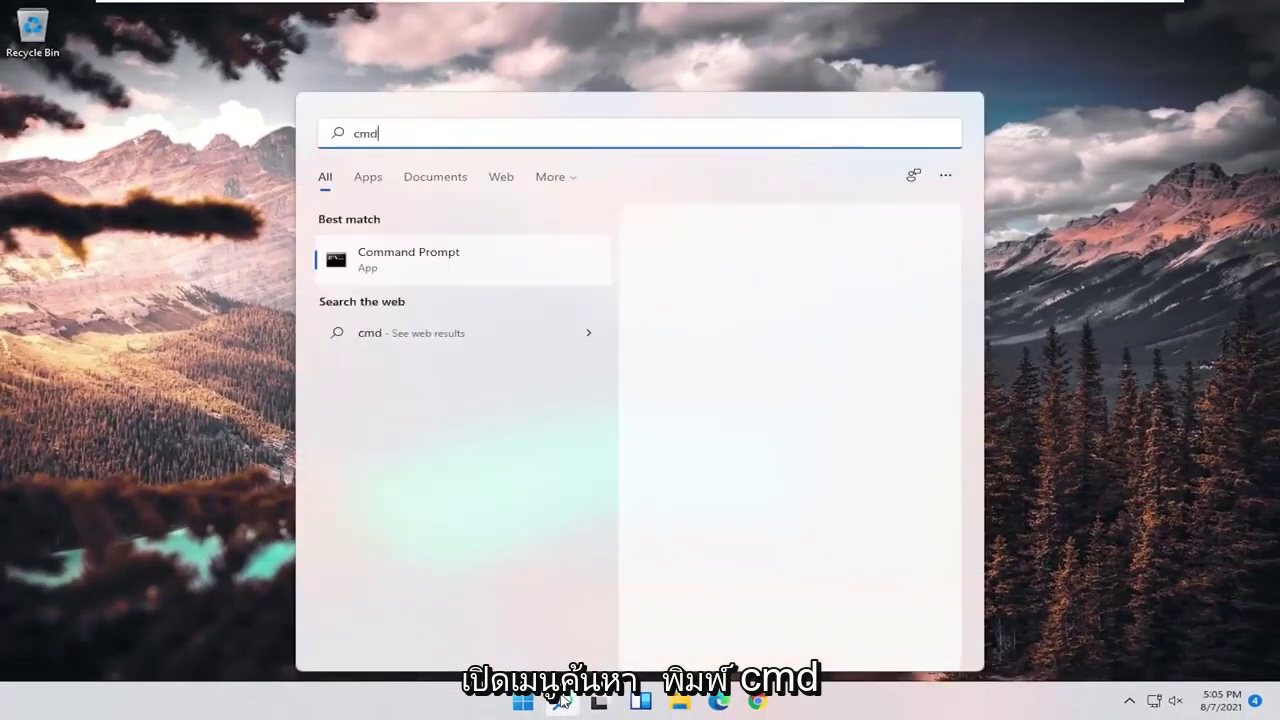
right_click(395, 259)
left_click(456, 276)
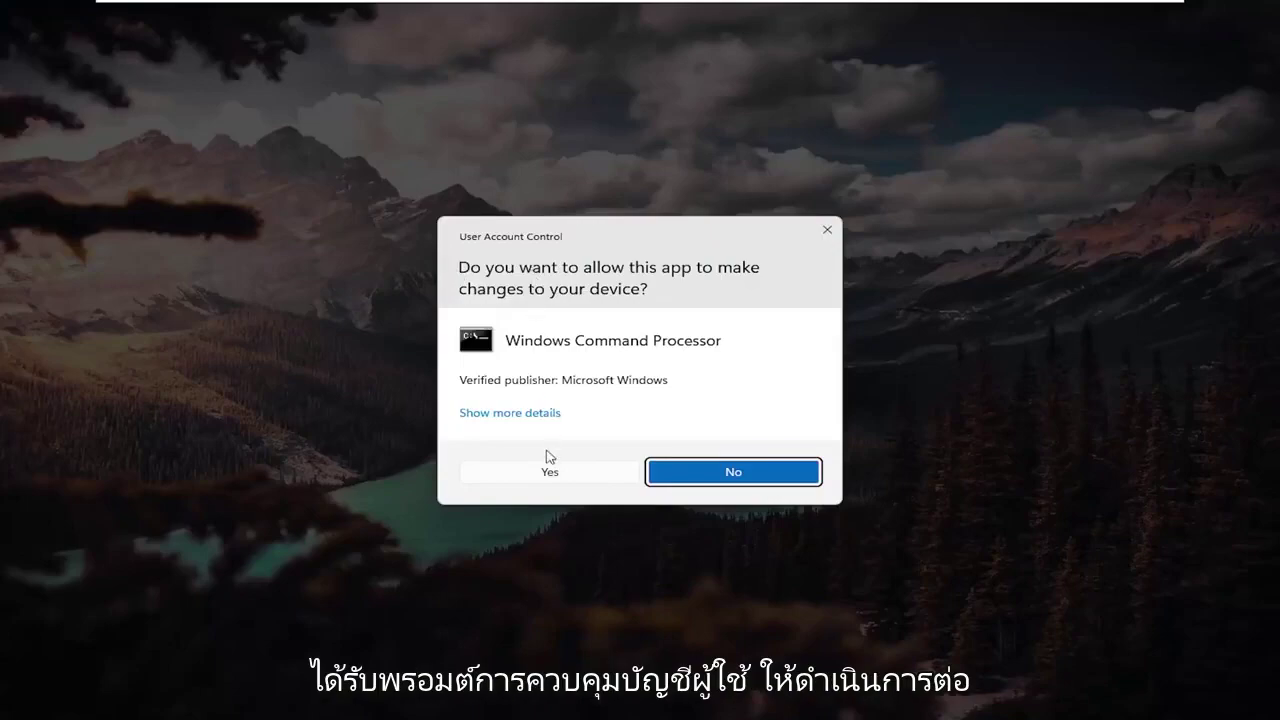
left_click(545, 474)
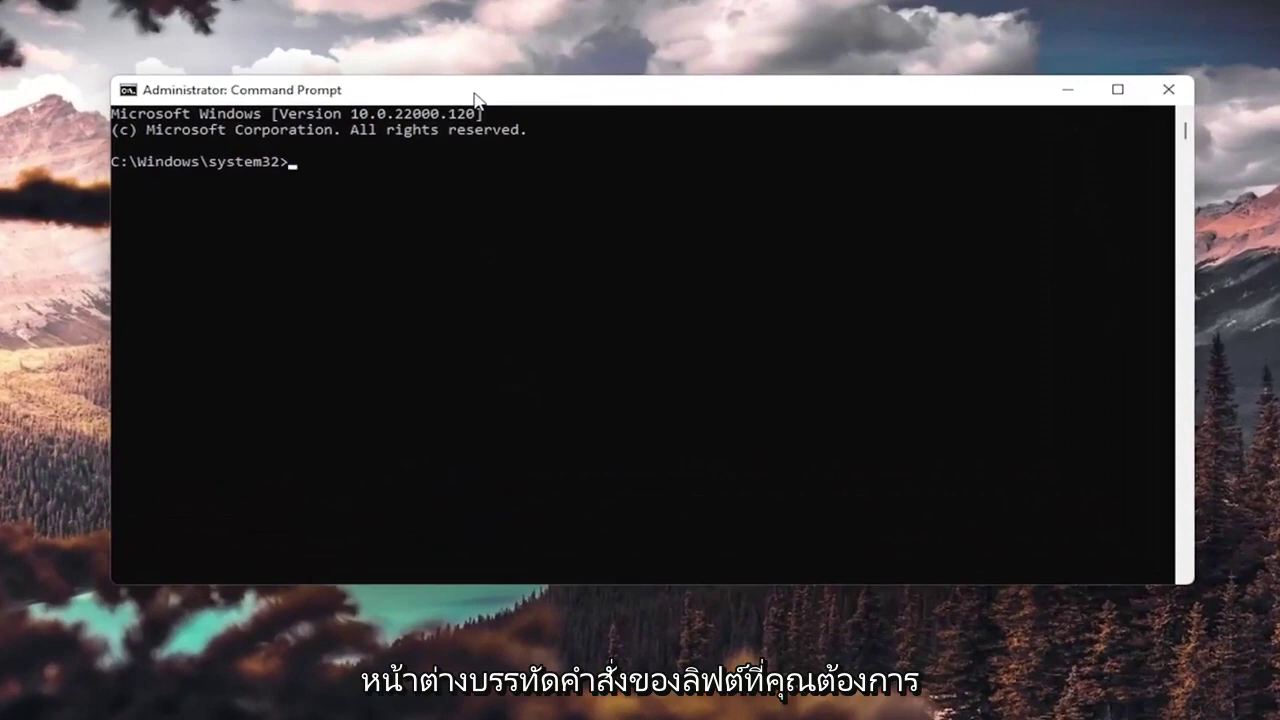
Run sfc /scannow in the elevated Command Prompt.
type("sfc ")
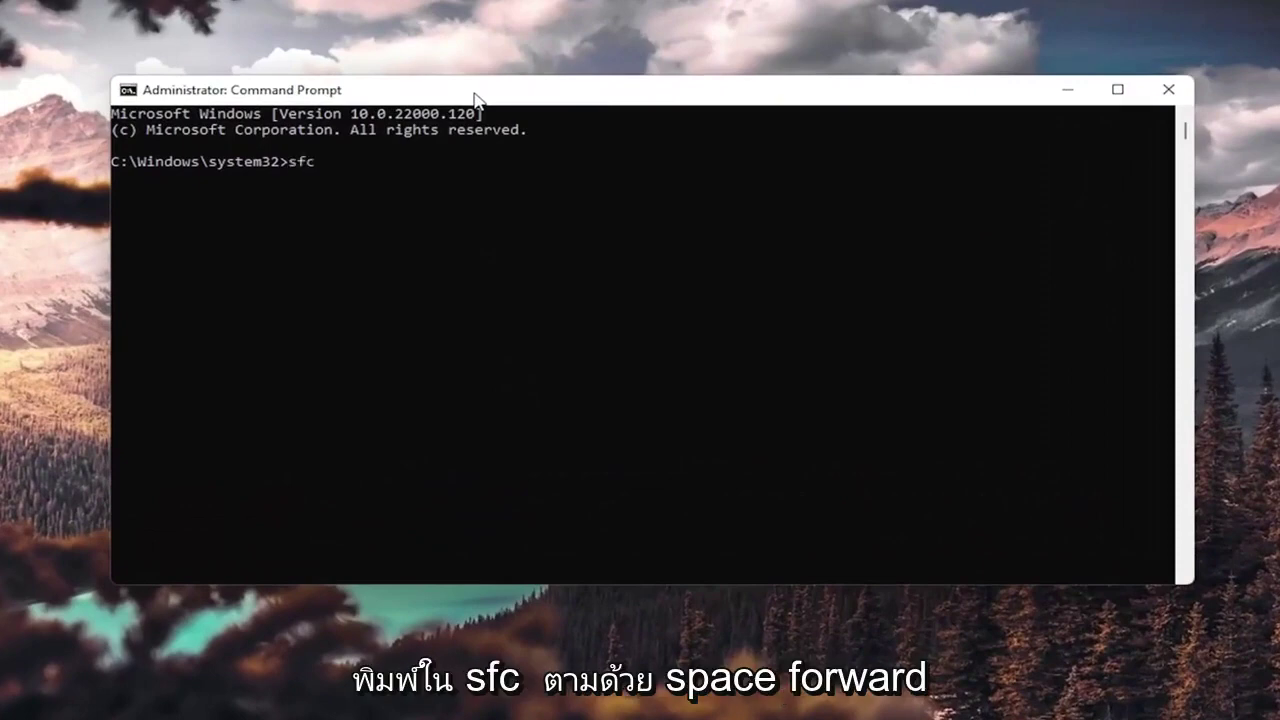
type("/scan")
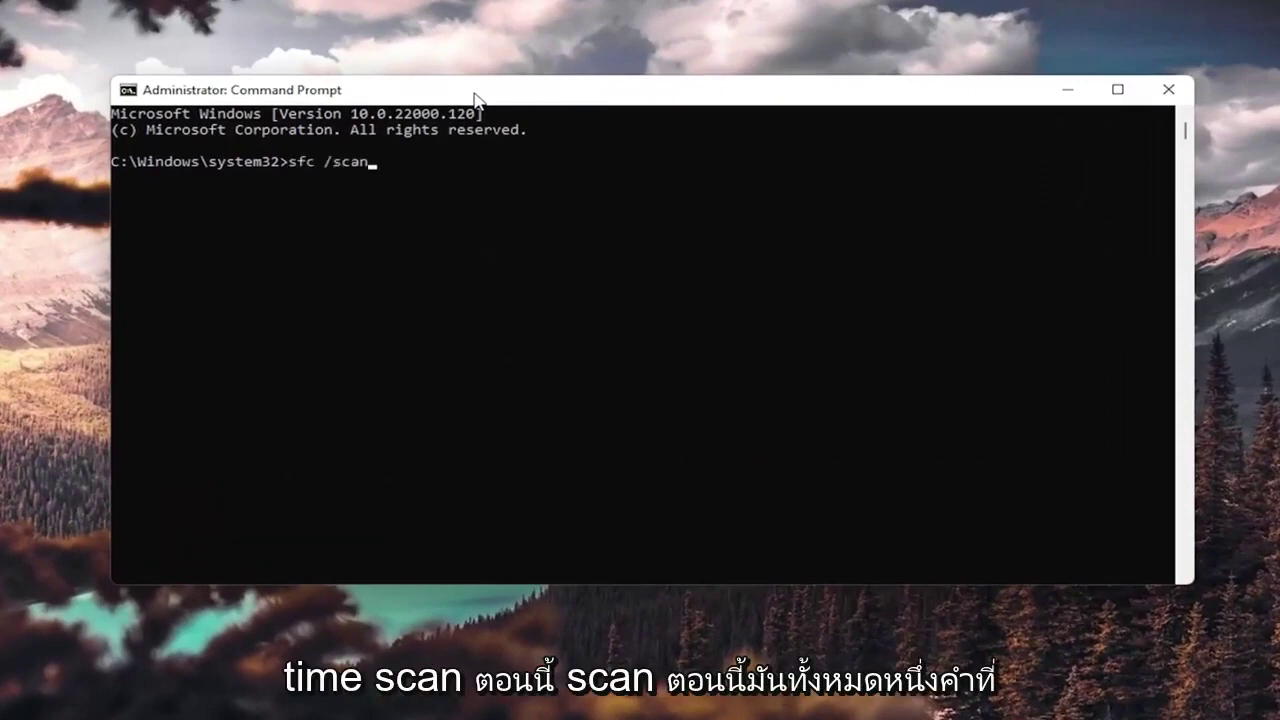
type("now")
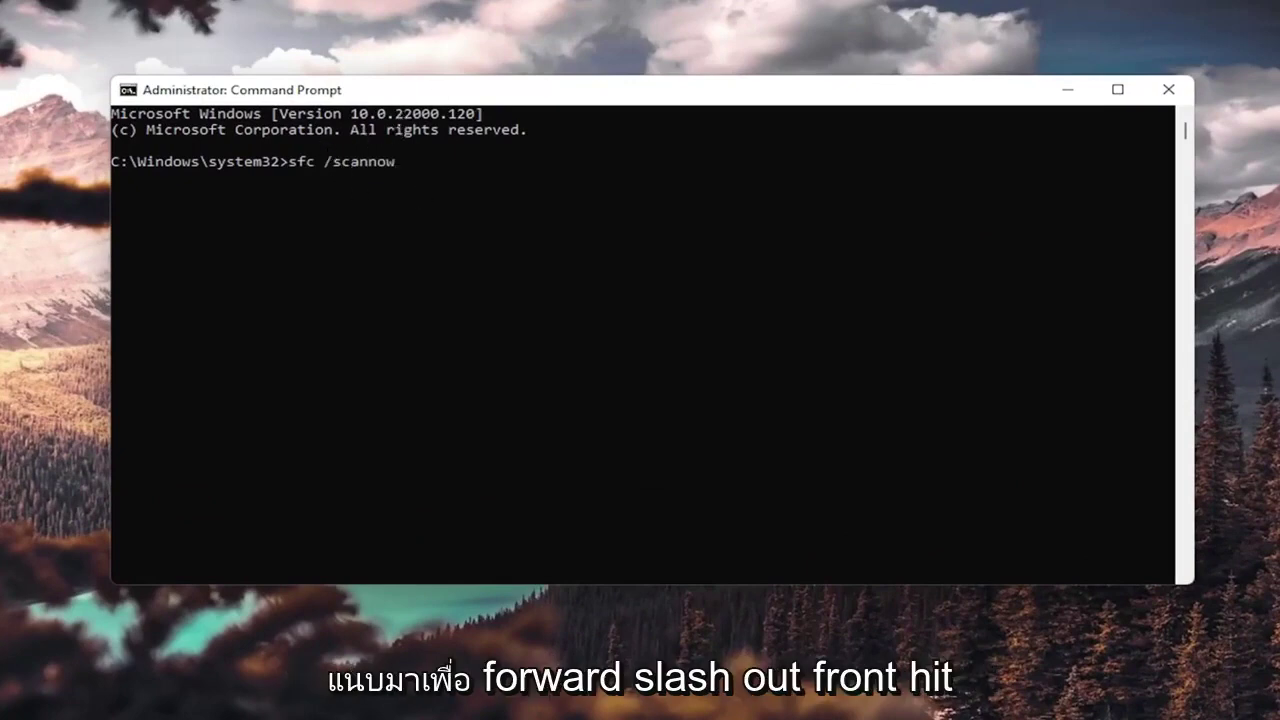
left_click(403, 174)
key("Return")
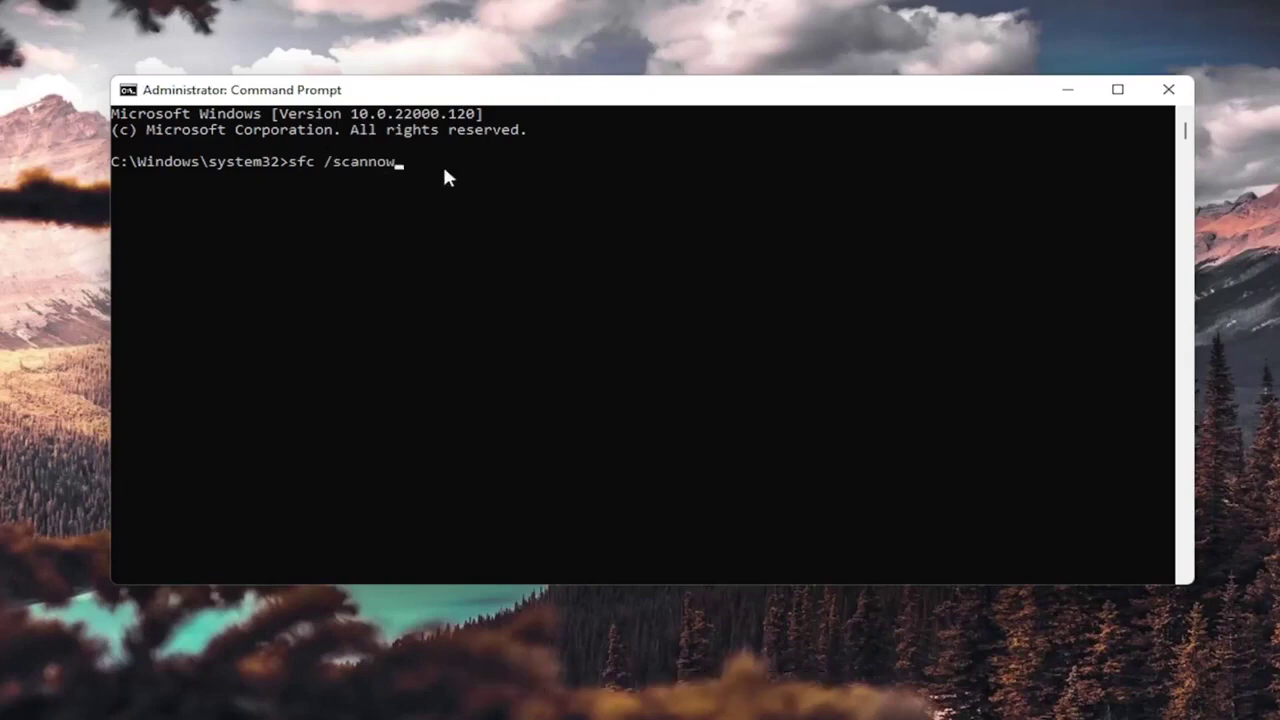
key("Return")
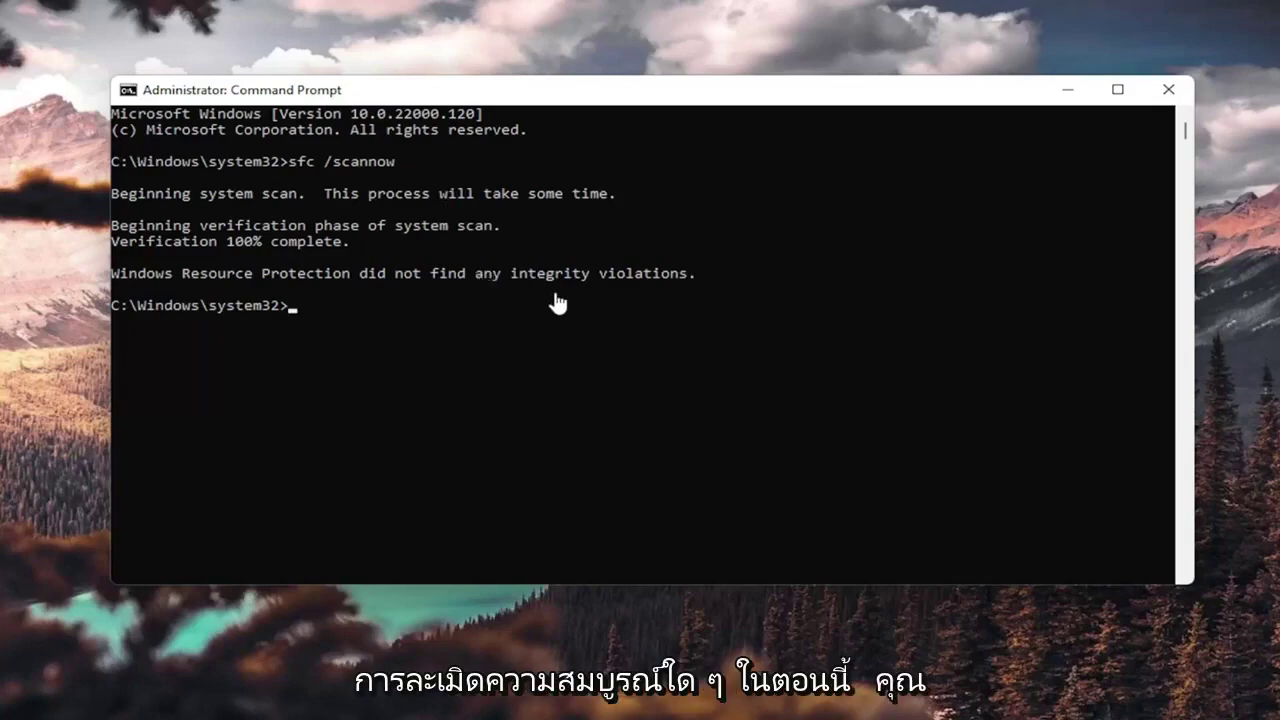
Close Command Prompt and open the Start button's power-user menu showing Shut down or sign out.
left_click(1168, 89)
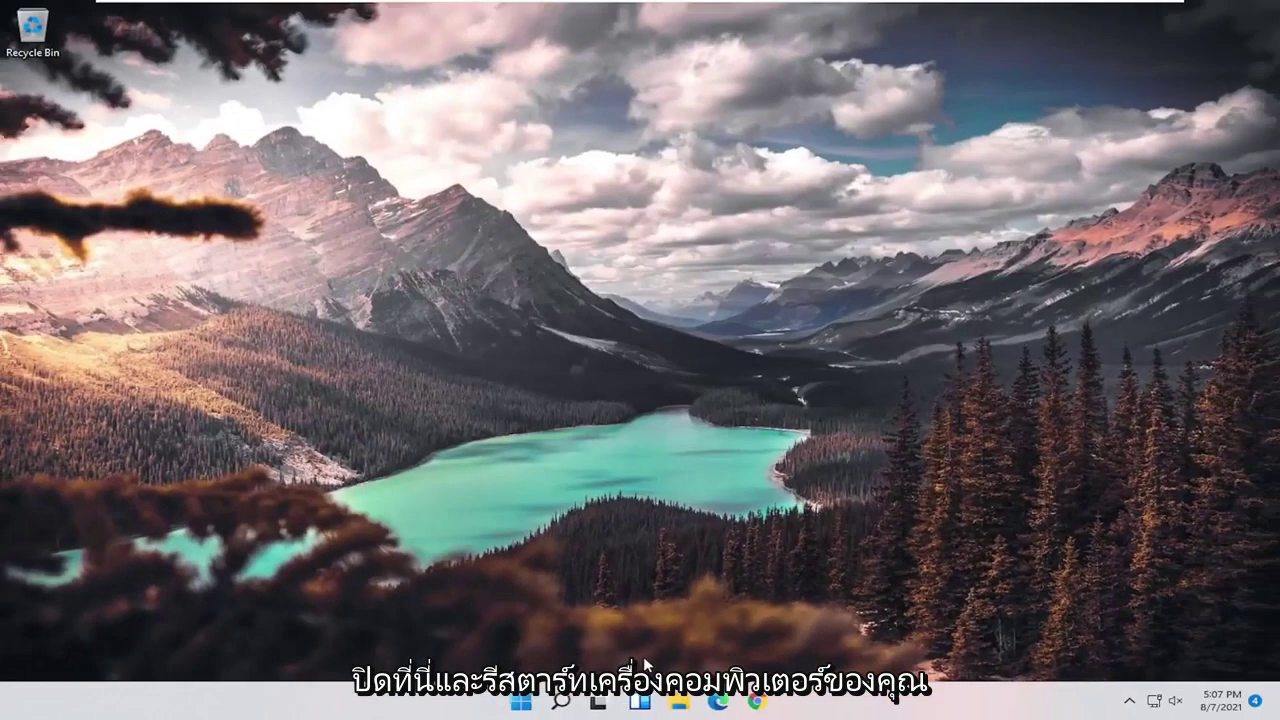
right_click(522, 701)
mouse_move(507, 637)
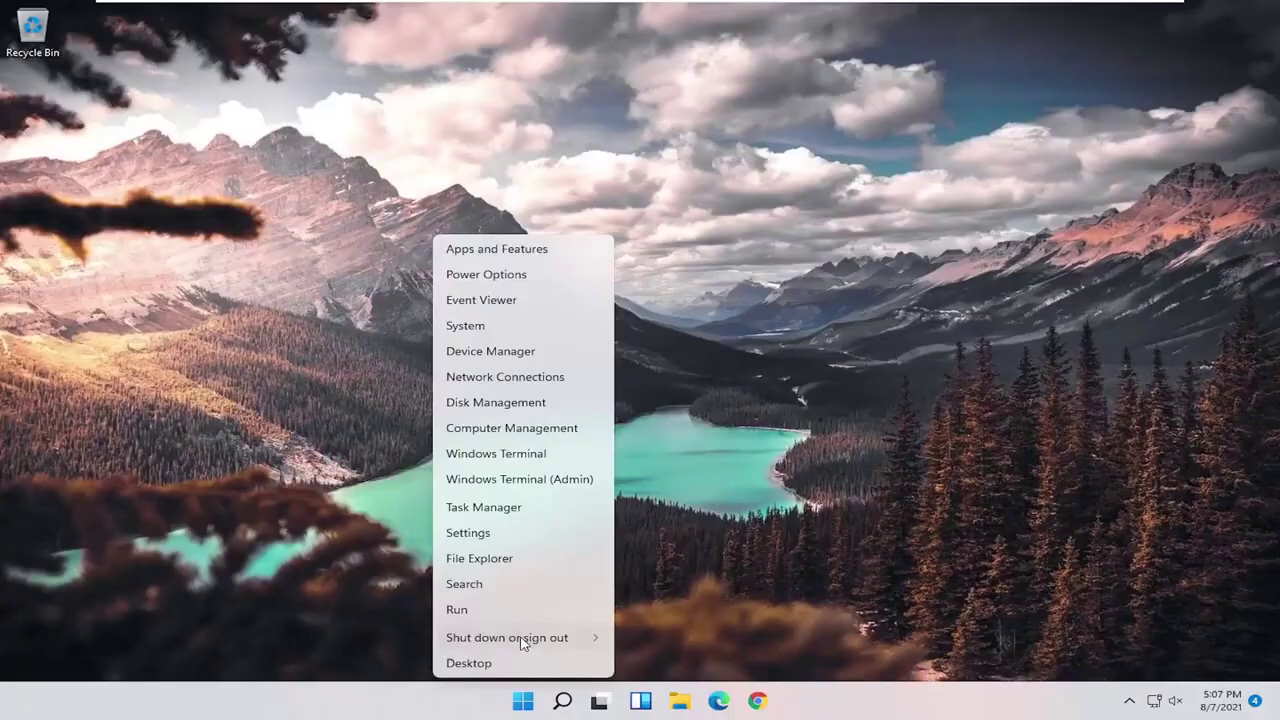